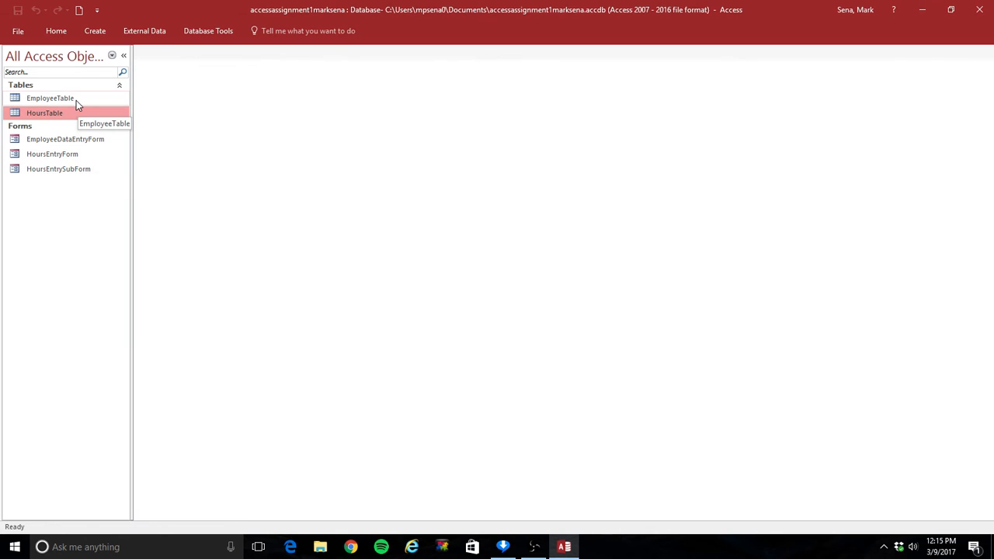
# - Review the records in EmployeeTable and HoursTable, closing each table after viewing it
pyautogui.doubleClick(76, 100)
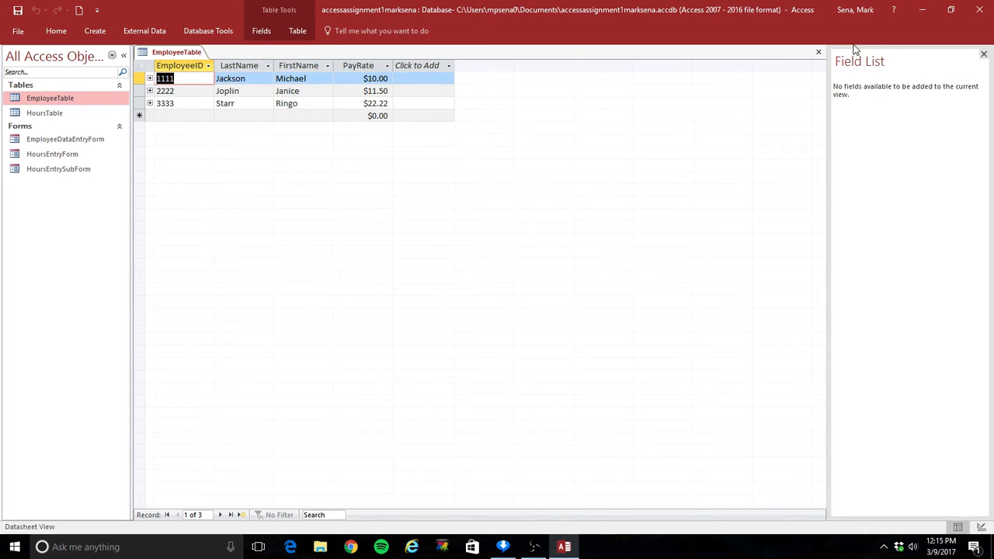
pyautogui.click(818, 51)
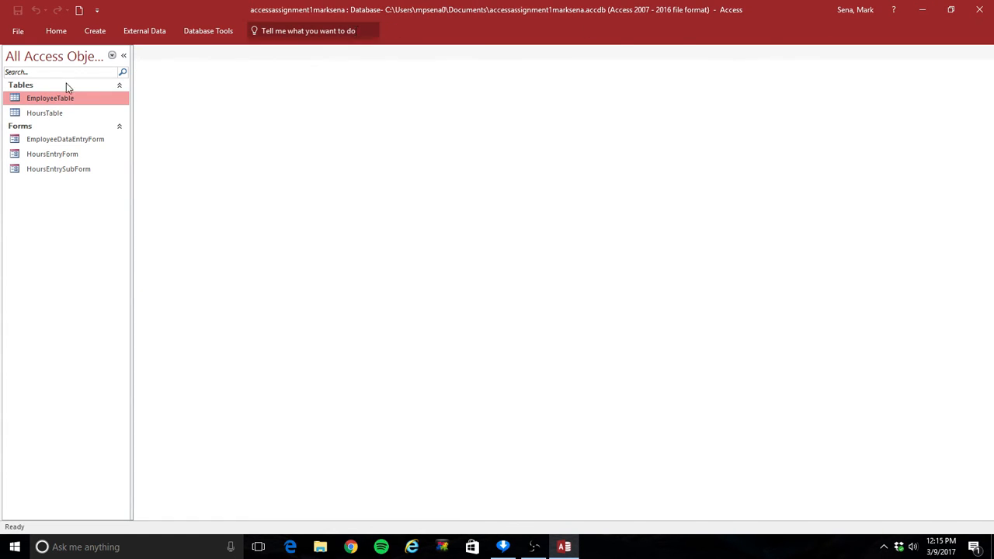
pyautogui.doubleClick(60, 112)
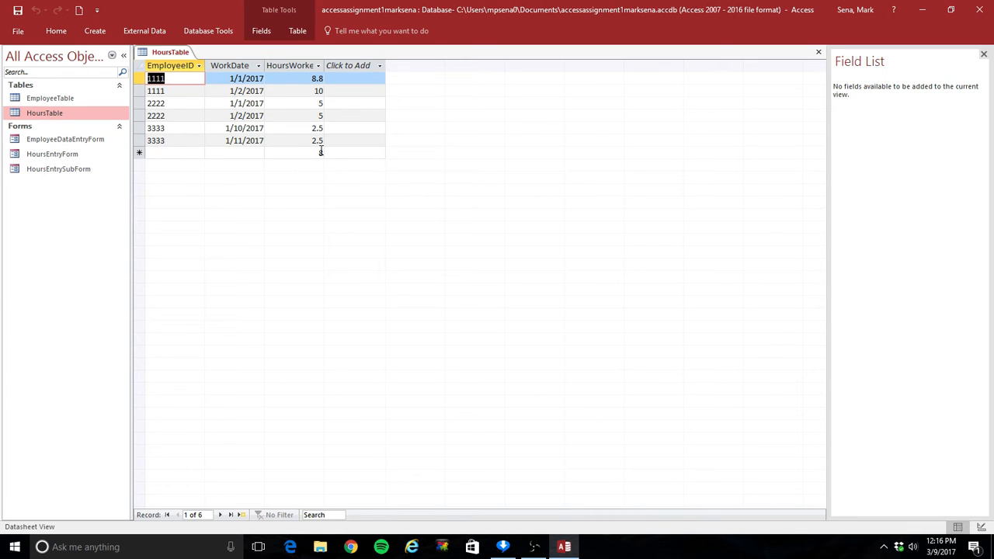
pyautogui.click(983, 54)
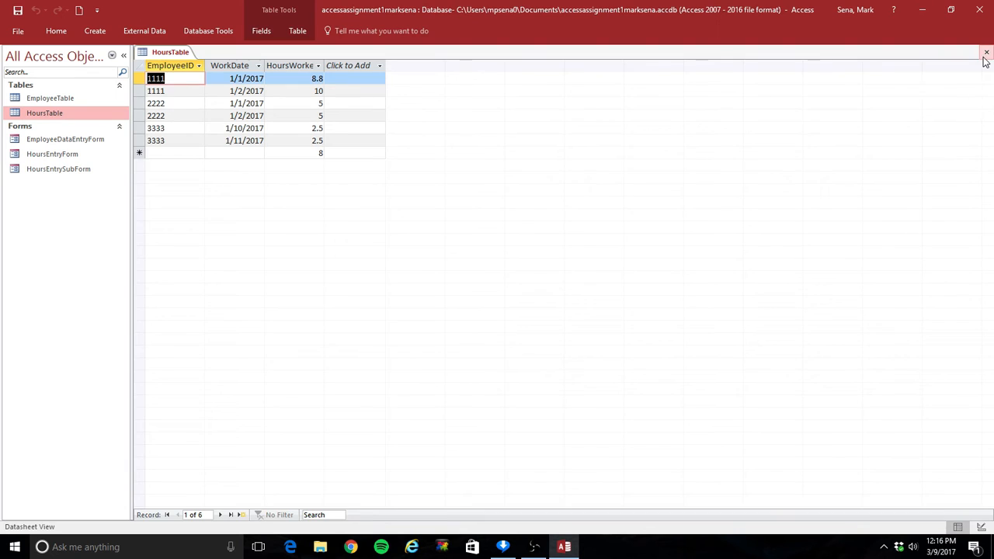
pyautogui.click(985, 52)
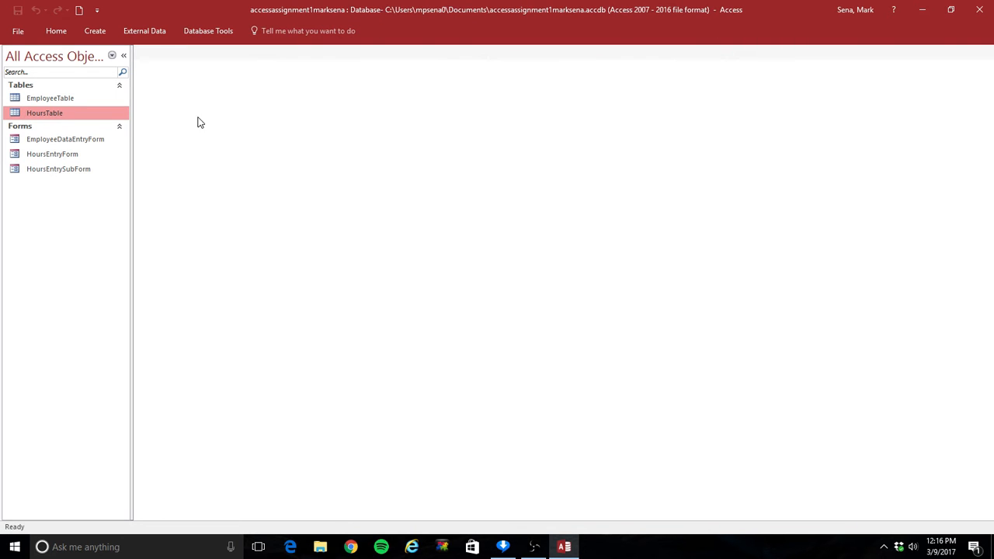
# - Start a simple query with the Query Wizard and add EmployeeID, LastName, FirstName and PayRate from EmployeeTable
pyautogui.click(103, 33)
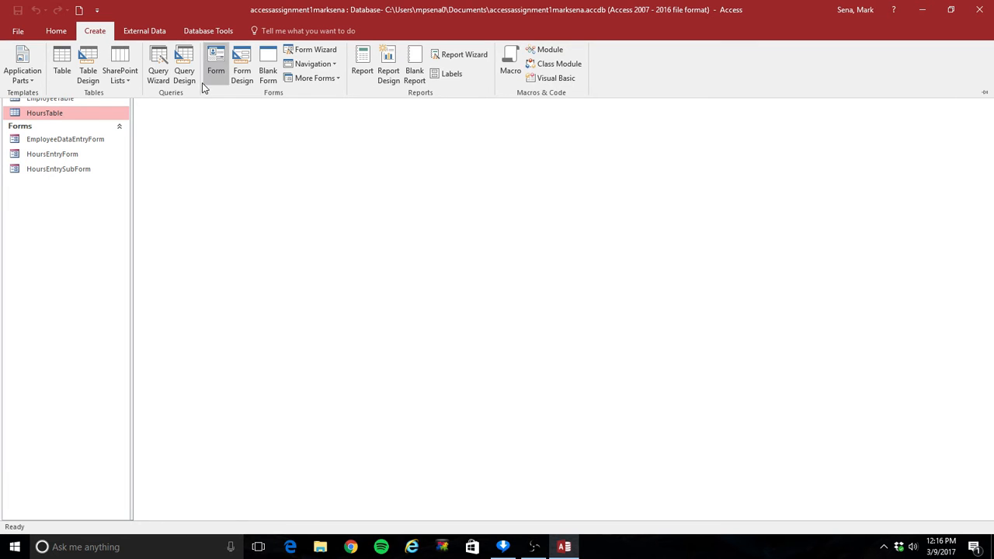
pyautogui.click(156, 73)
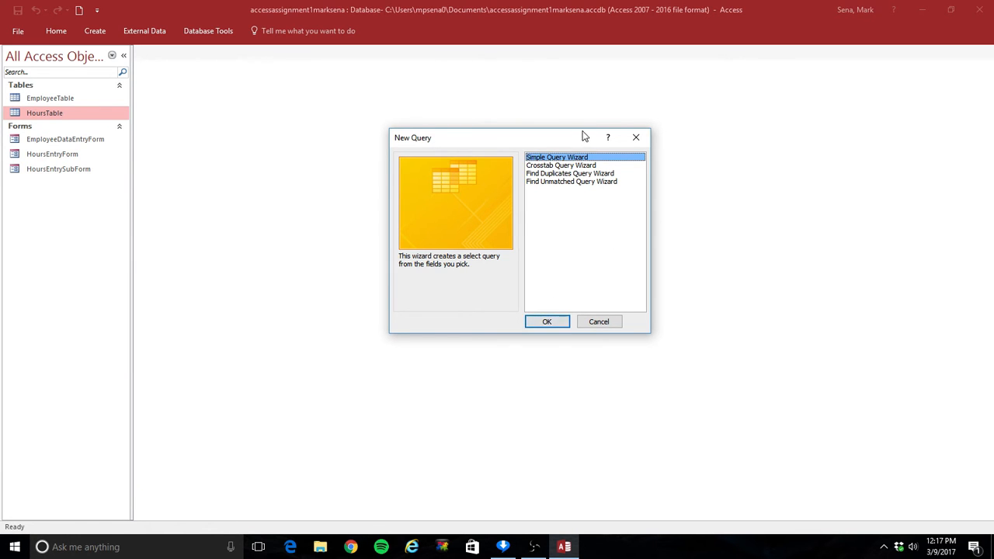
pyautogui.click(553, 320)
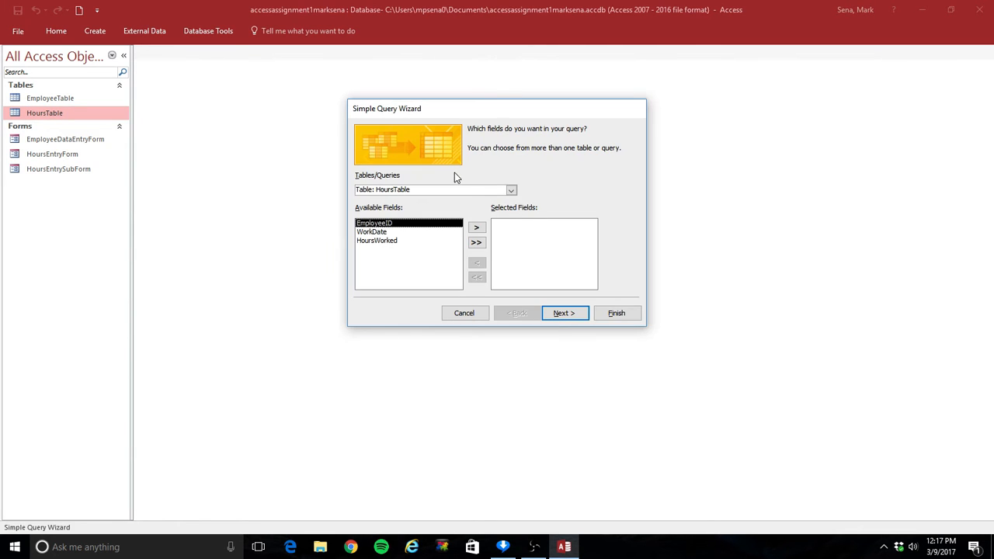
pyautogui.click(512, 191)
pyautogui.click(467, 199)
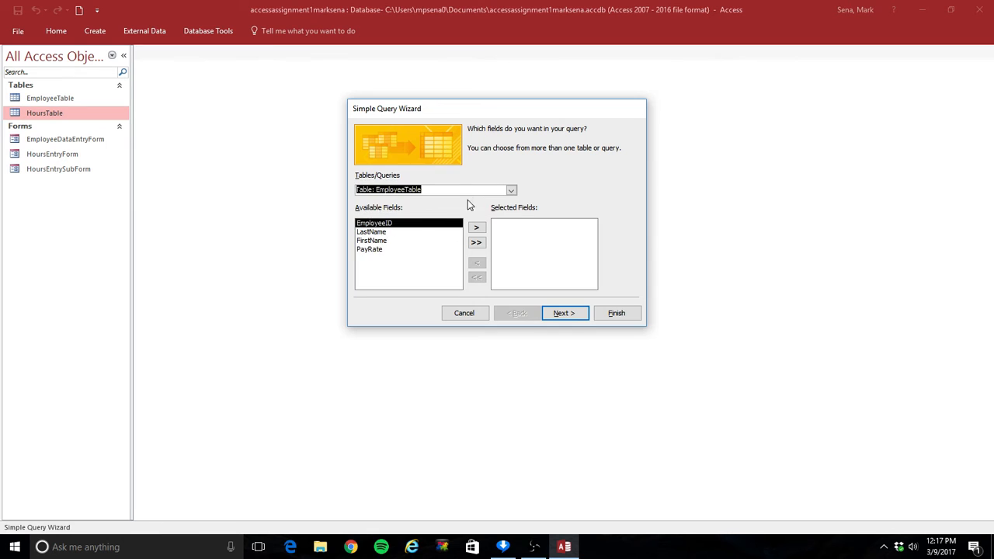
pyautogui.click(477, 227)
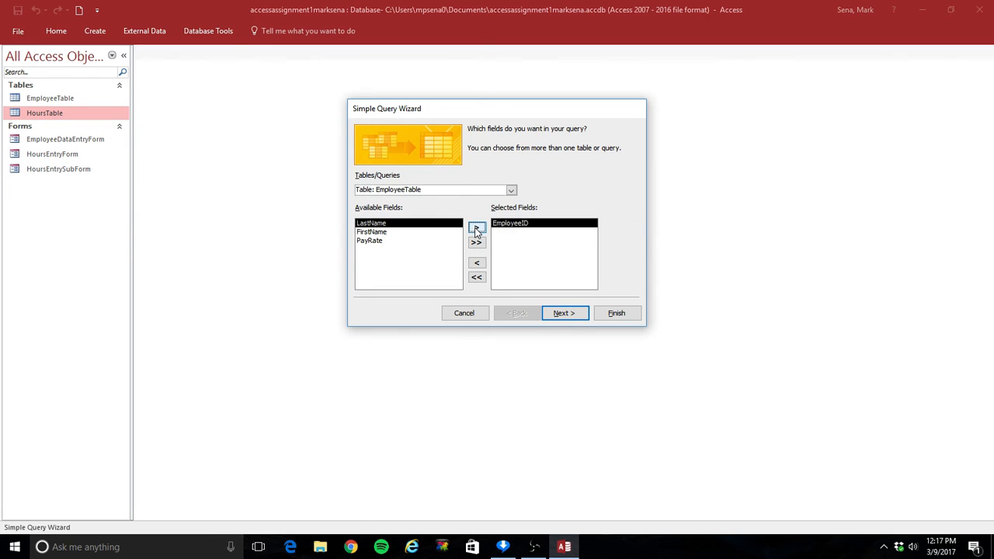
pyautogui.click(477, 227)
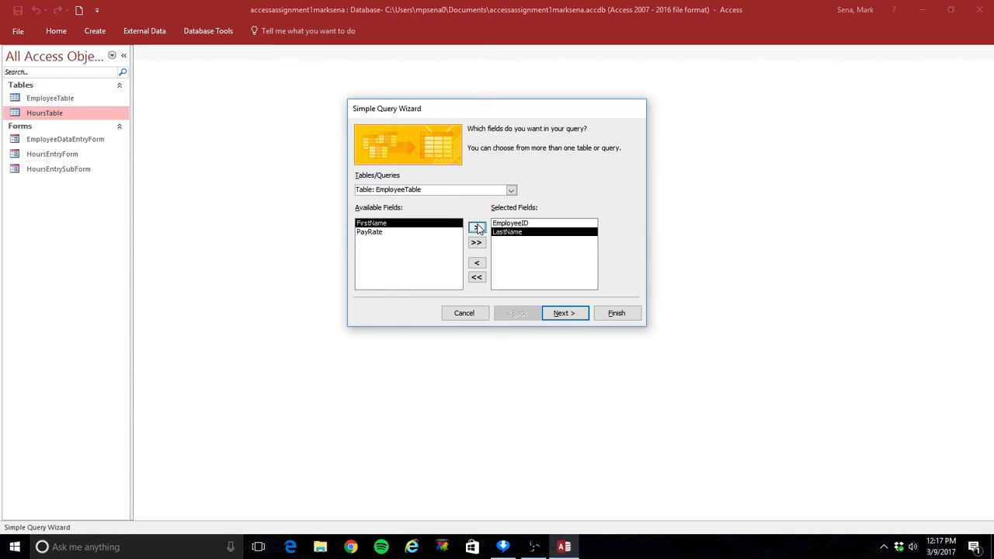
pyautogui.click(477, 226)
pyautogui.click(476, 227)
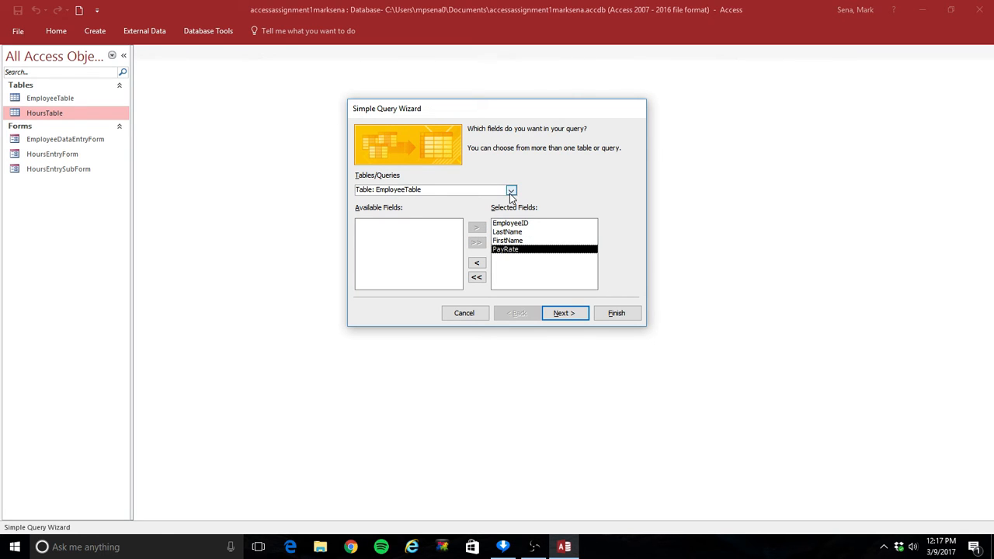
# - Add the WorkDate and HoursWorked fields from HoursTable to the query's selected fields
pyautogui.click(510, 191)
pyautogui.click(505, 210)
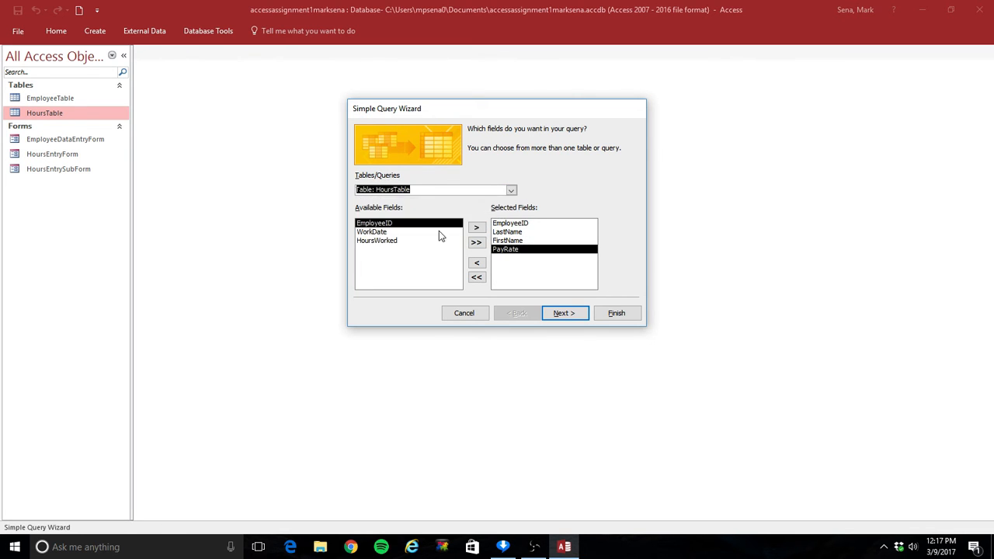
pyautogui.click(398, 232)
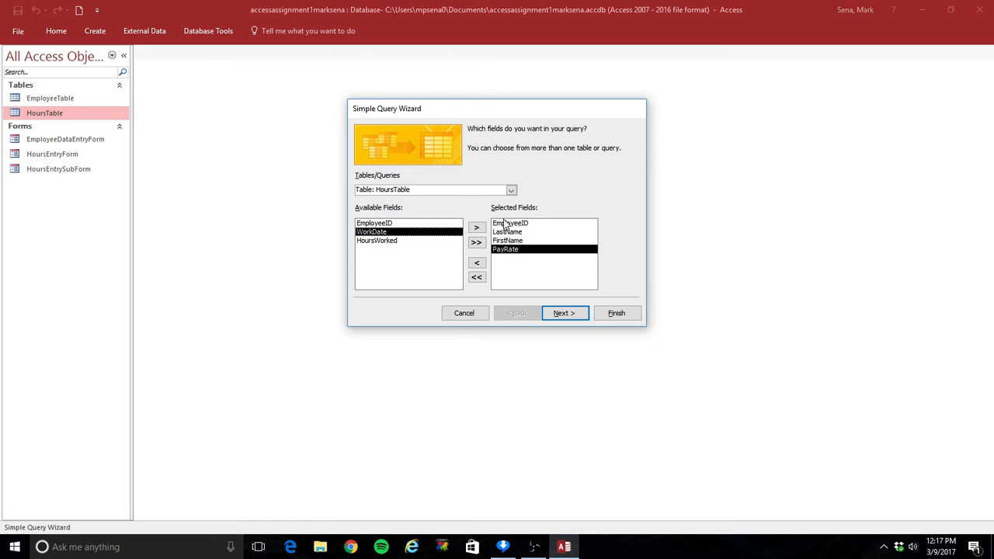
pyautogui.click(475, 230)
pyautogui.click(475, 230)
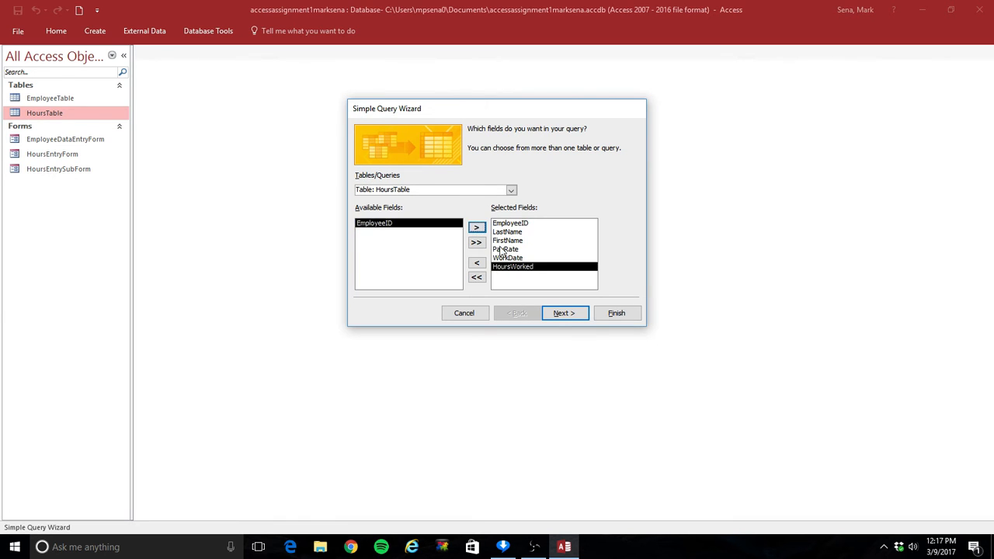
# - Keep the query as a detail query, title it ComputePayQuery and finish the wizard to view its records
pyautogui.click(562, 313)
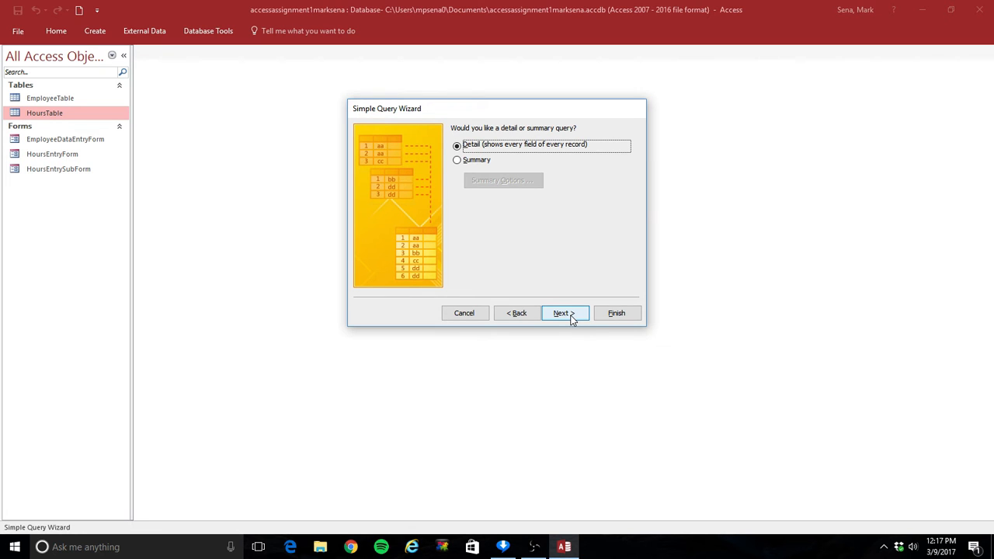
pyautogui.click(571, 317)
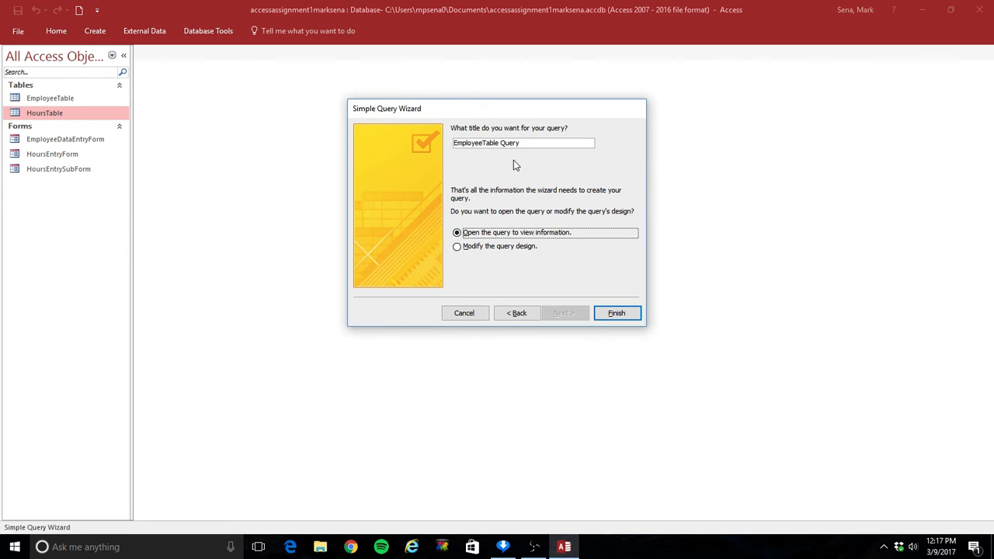
pyautogui.click(530, 143)
pyautogui.moveTo(369, 148); pyautogui.dragTo(376, 144)
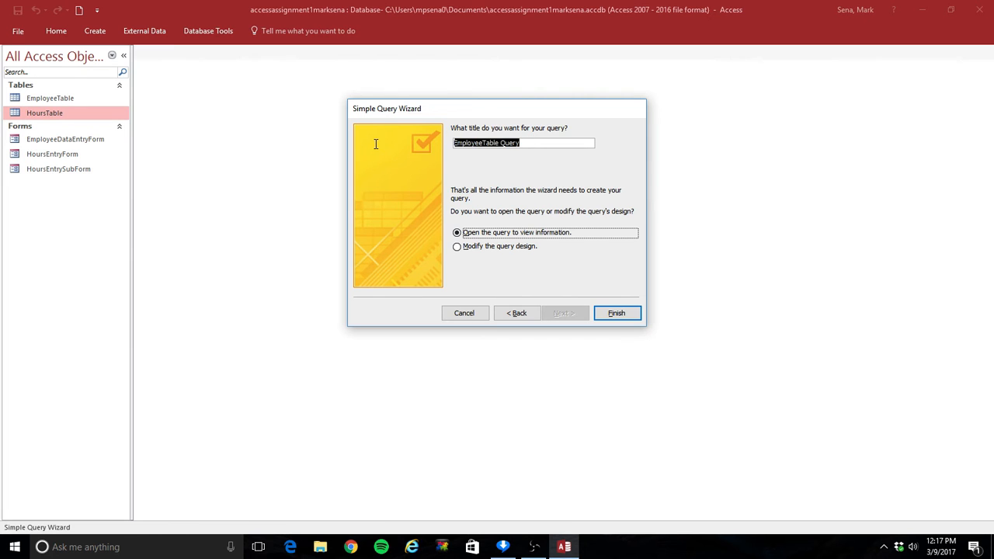
pyautogui.write('Compu')
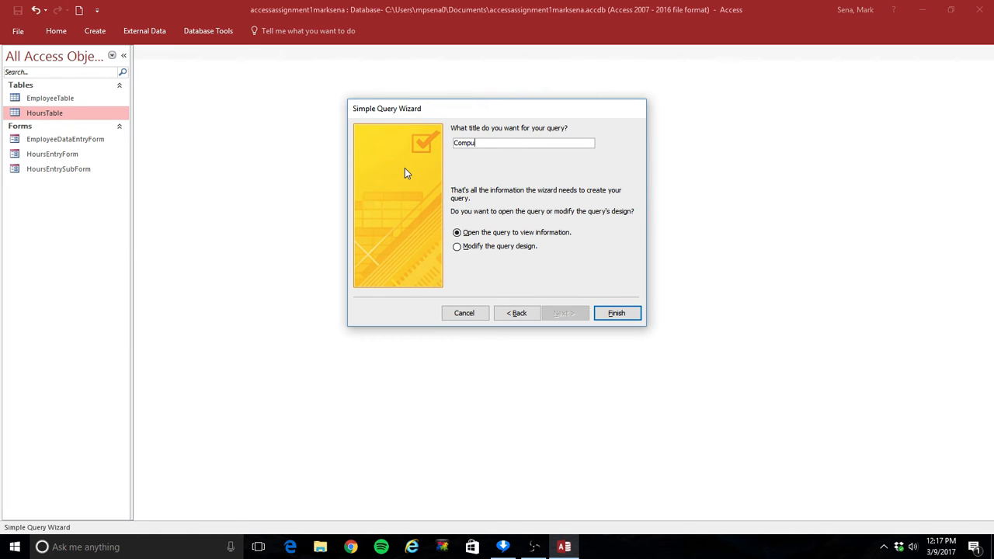
pyautogui.write('tePayQuery')
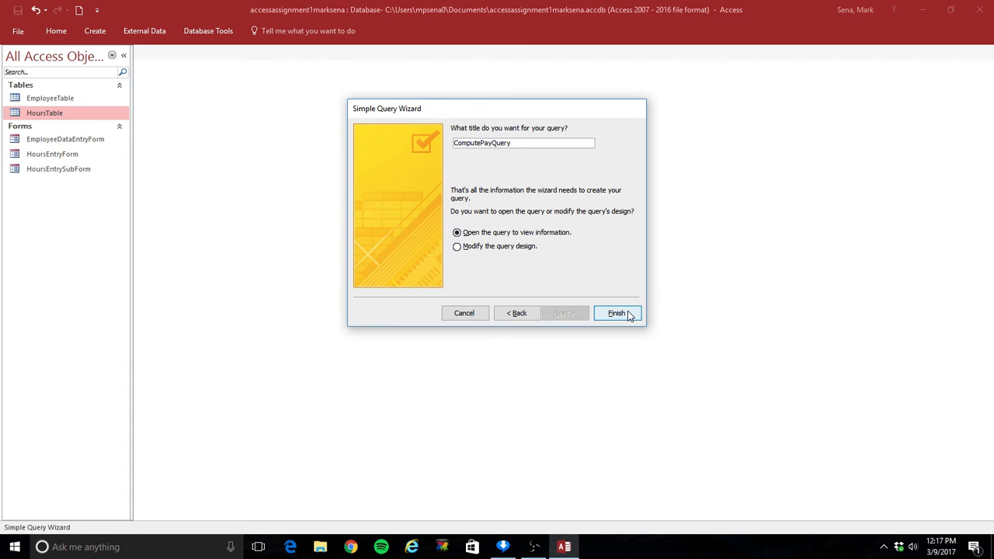
pyautogui.click(616, 313)
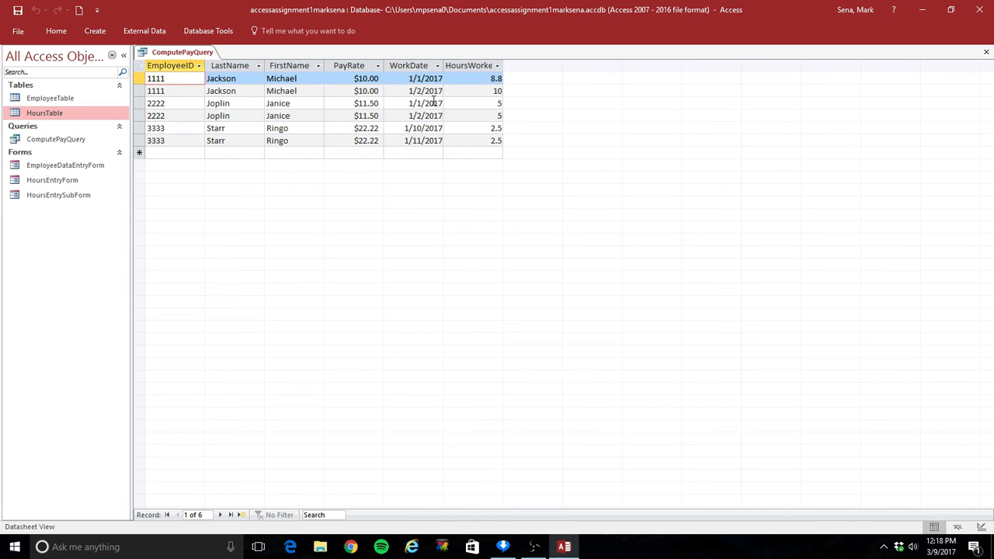
# - Open ComputePayQuery in Design View and add the calculated field TotalPay: [HoursWorked]*[PayRate] in a widened empty column
pyautogui.rightClick(49, 141)
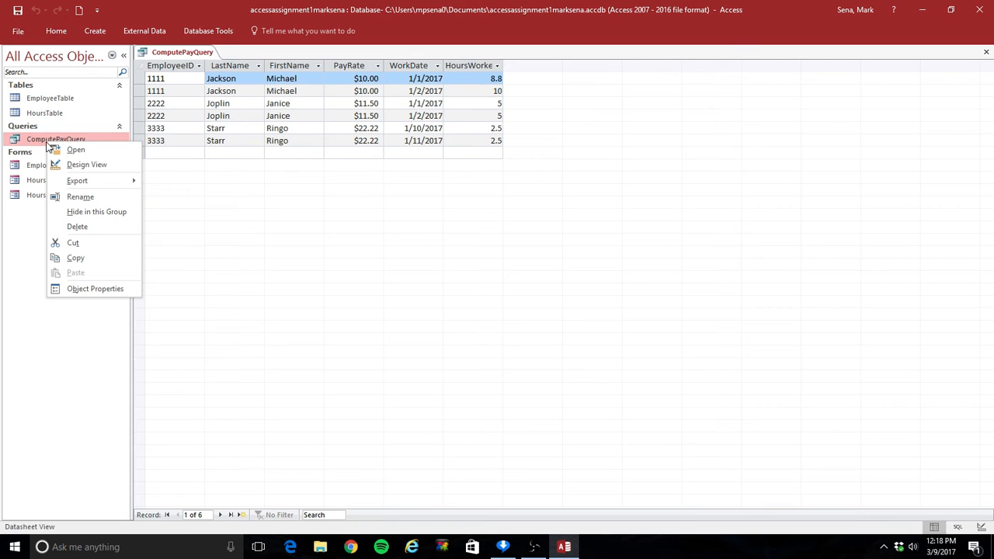
pyautogui.click(94, 162)
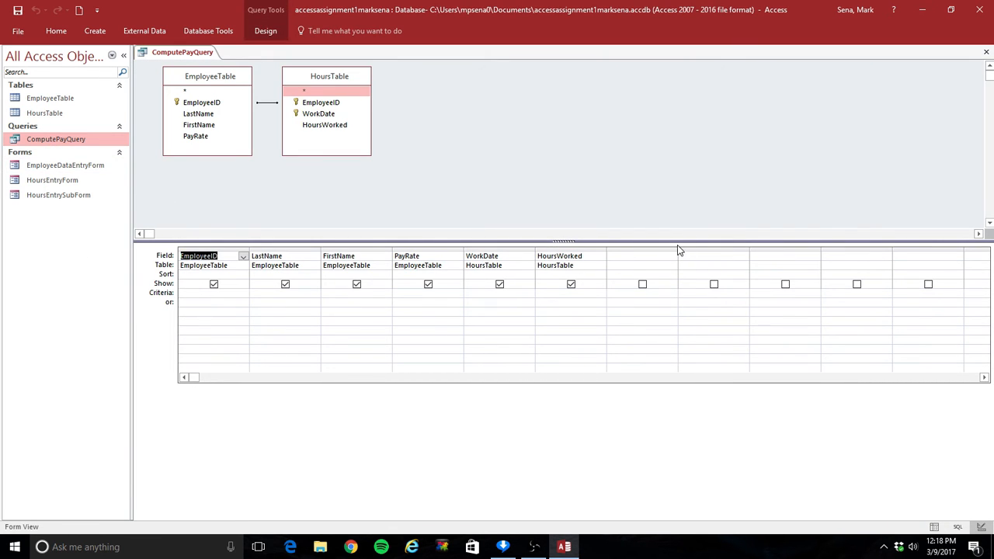
pyautogui.moveTo(679, 247); pyautogui.dragTo(894, 247)
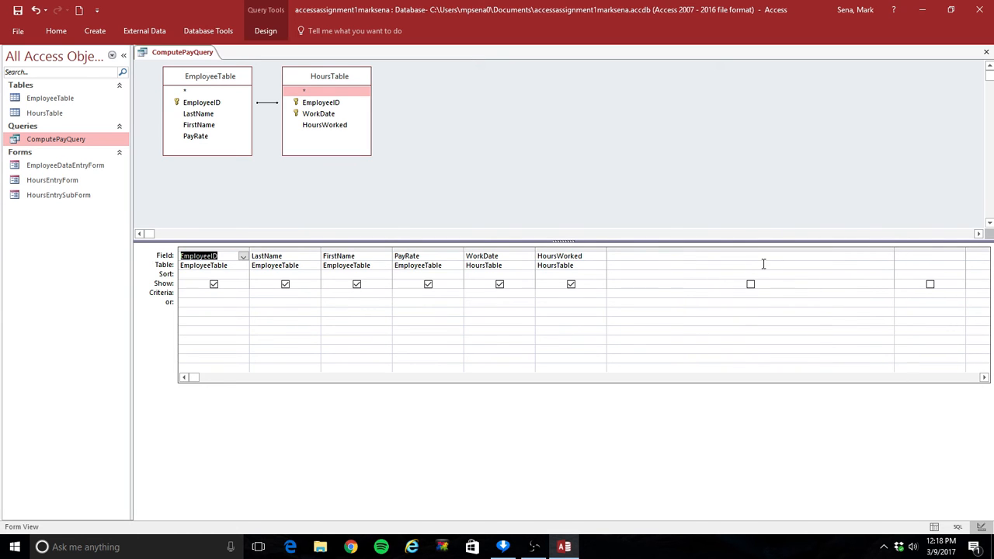
pyautogui.click(642, 258)
pyautogui.write('TotalPay')
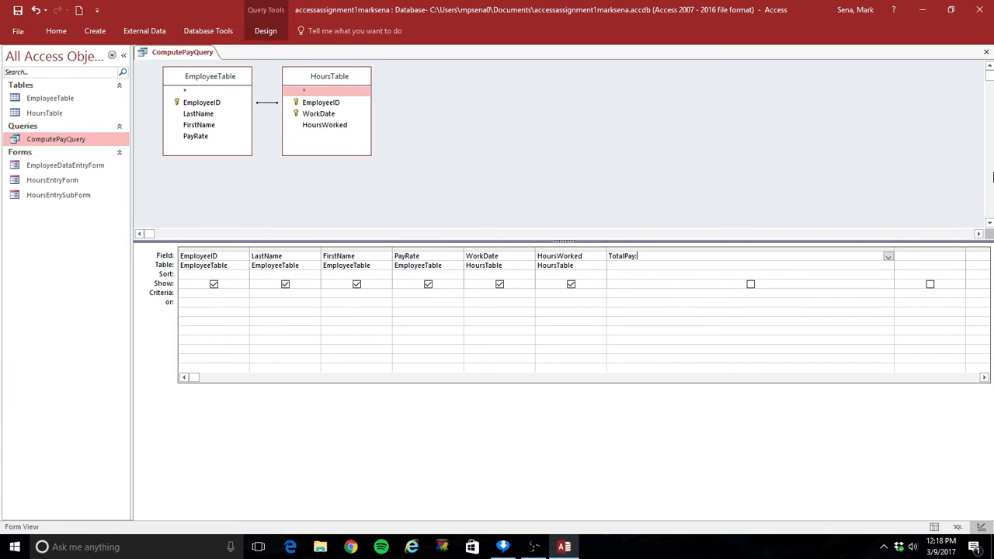
pyautogui.write(':HoursWorked]*[PayRate]')
# - Show the Total row in the query design grid and set the TotalPay field to Sum
pyautogui.click(635, 268)
pyautogui.rightClick(633, 271)
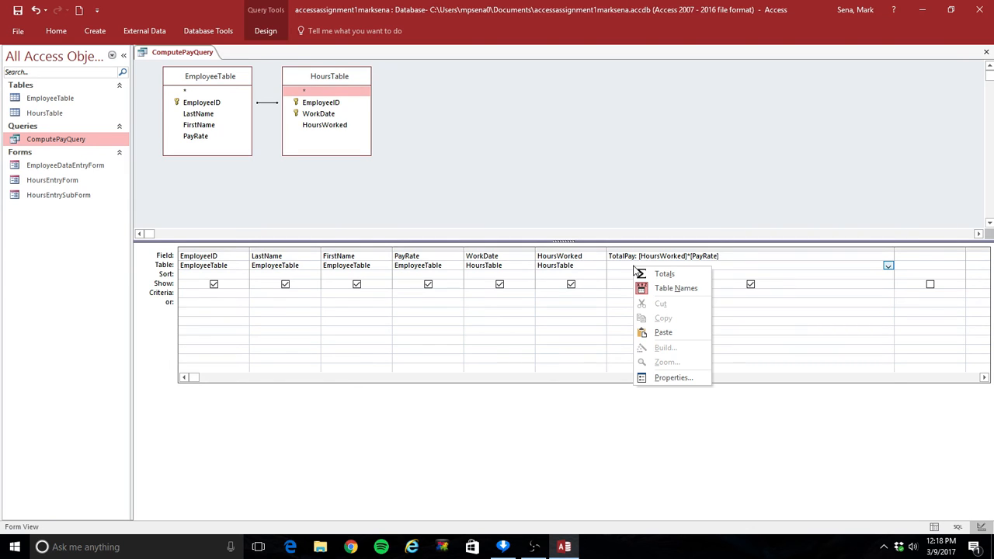
pyautogui.click(664, 274)
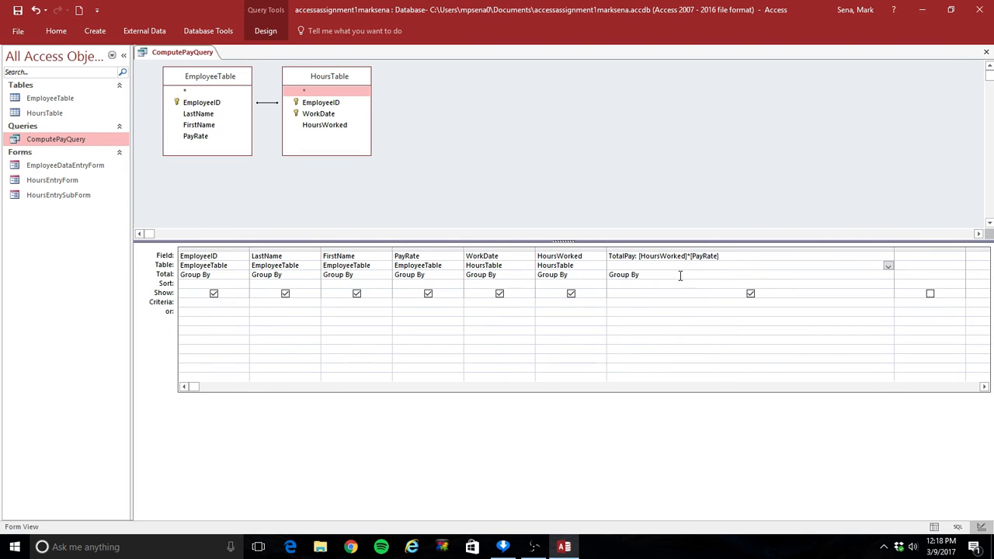
pyautogui.click(640, 275)
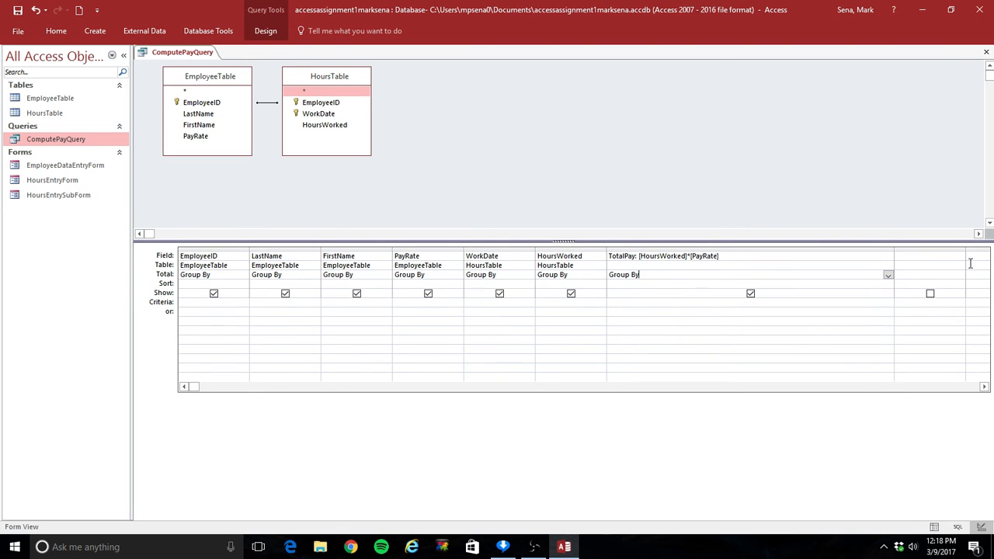
pyautogui.click(888, 275)
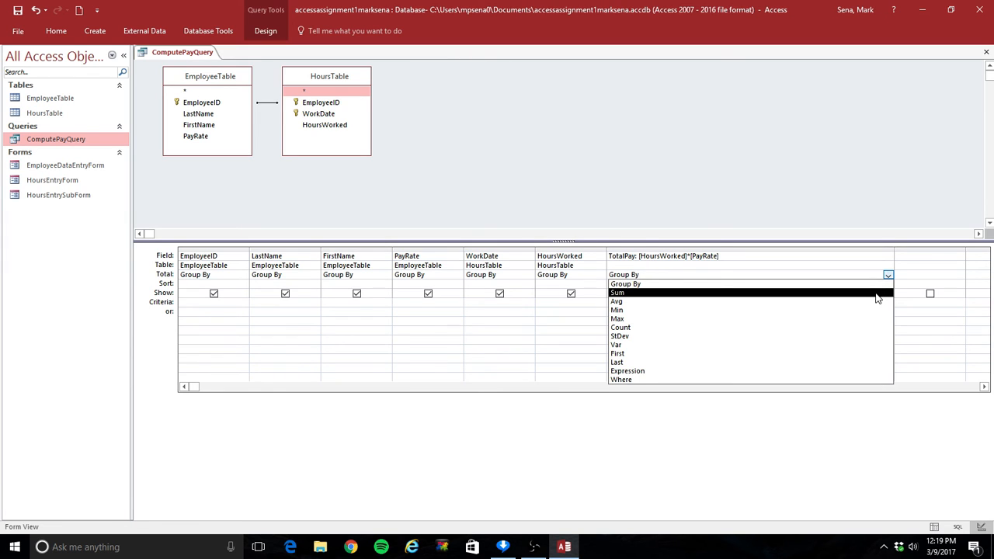
pyautogui.click(875, 295)
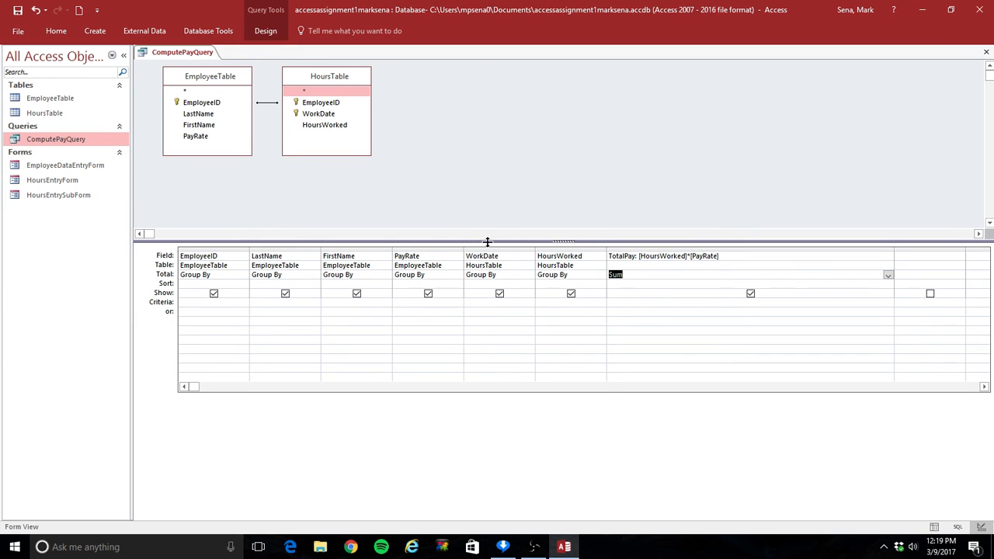
# - Remove the PayRate, WorkDate and HoursWorked columns from the query design grid, keeping the employee fields and TotalPay
pyautogui.click(420, 247)
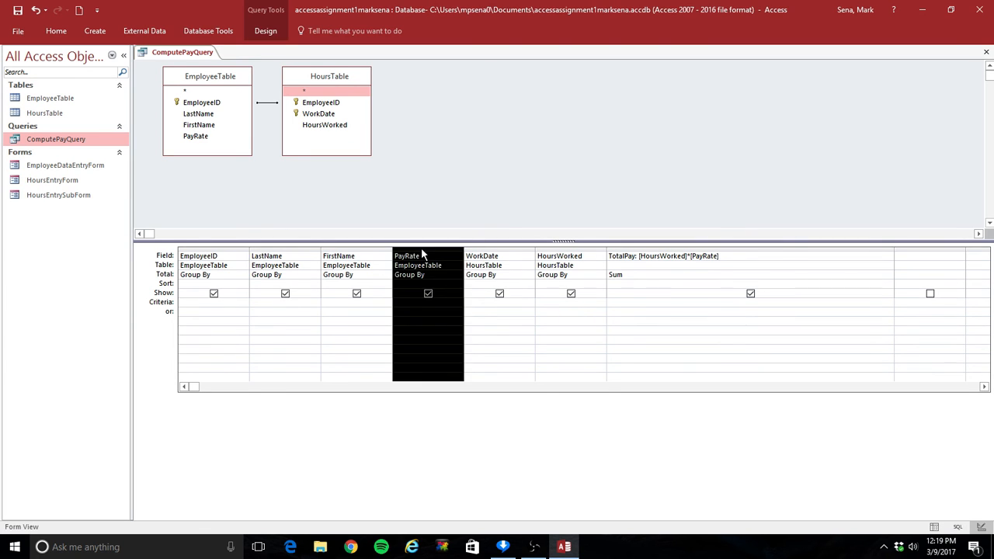
pyautogui.rightClick(420, 249)
pyautogui.click(448, 288)
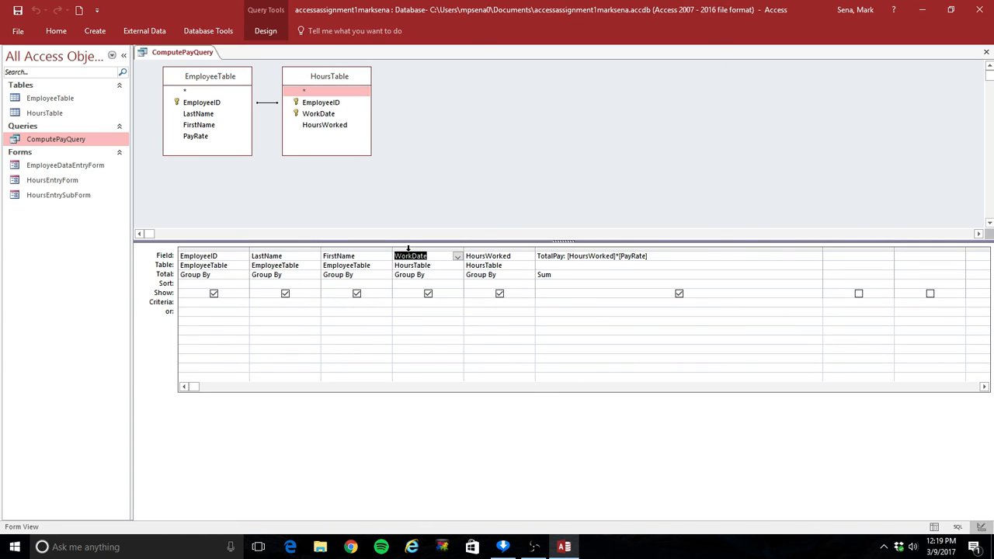
pyautogui.click(407, 248)
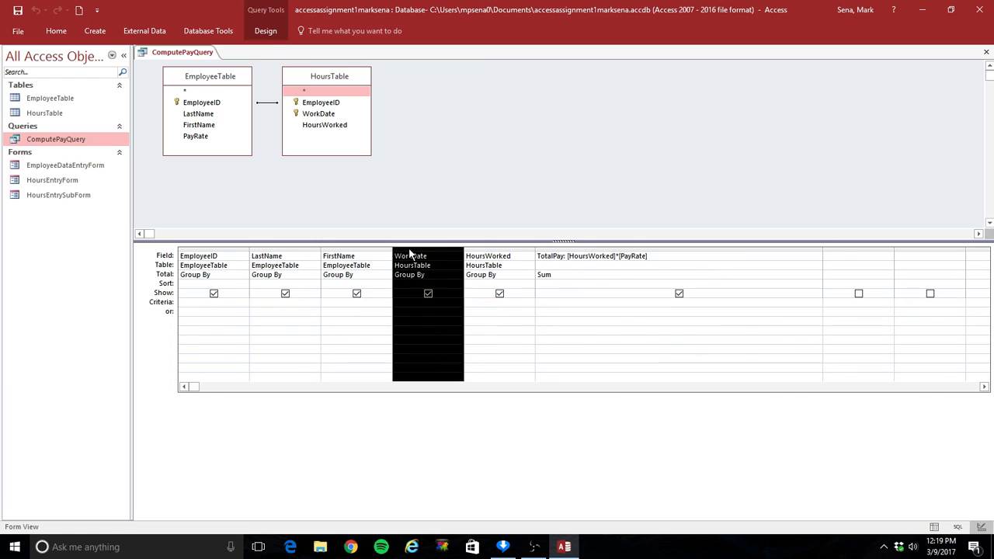
pyautogui.rightClick(409, 253)
pyautogui.click(440, 287)
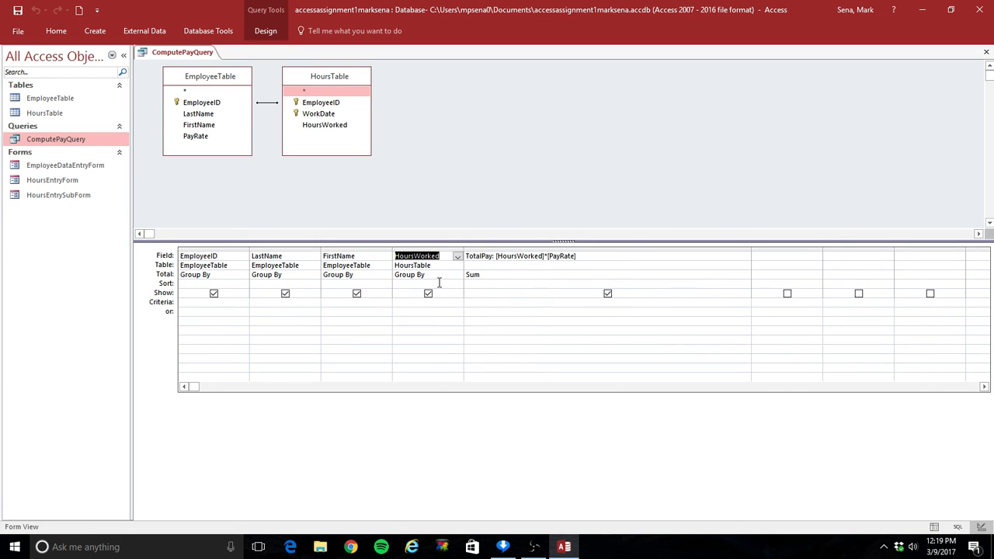
pyautogui.click(421, 247)
pyautogui.rightClick(422, 250)
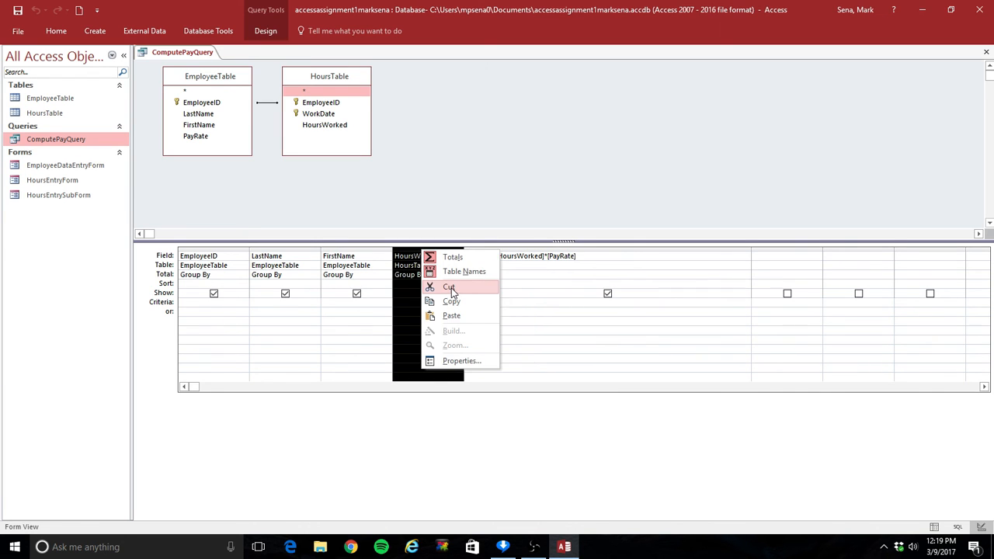
pyautogui.click(450, 288)
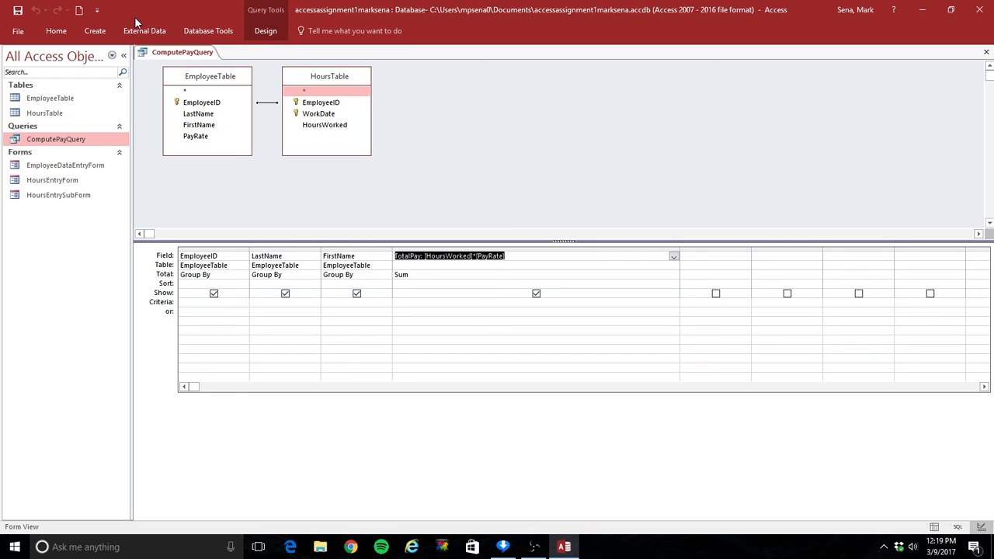
# - Run ComputePayQuery with the TotalPay column widened to show its full values, and close it saving the design changes
pyautogui.doubleClick(76, 141)
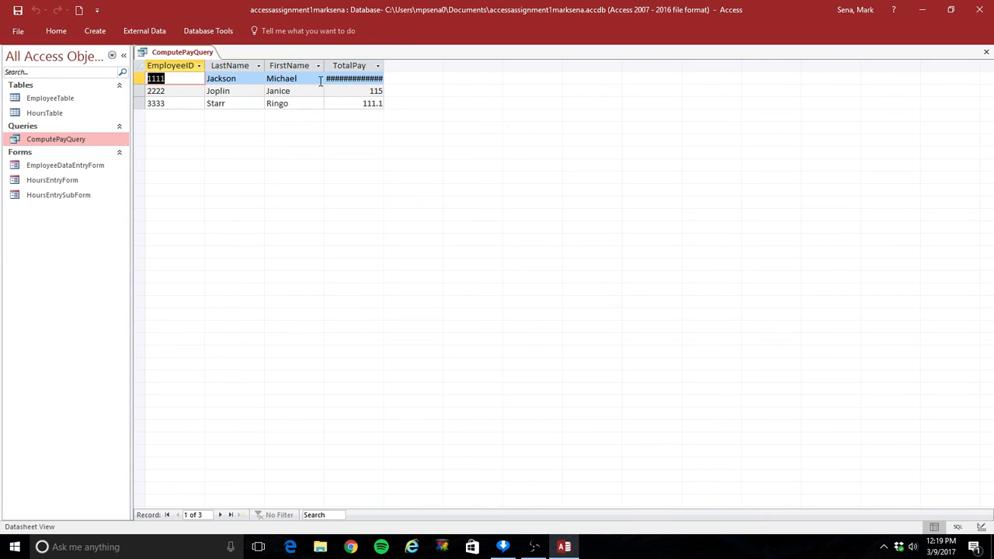
pyautogui.moveTo(383, 64); pyautogui.dragTo(425, 65)
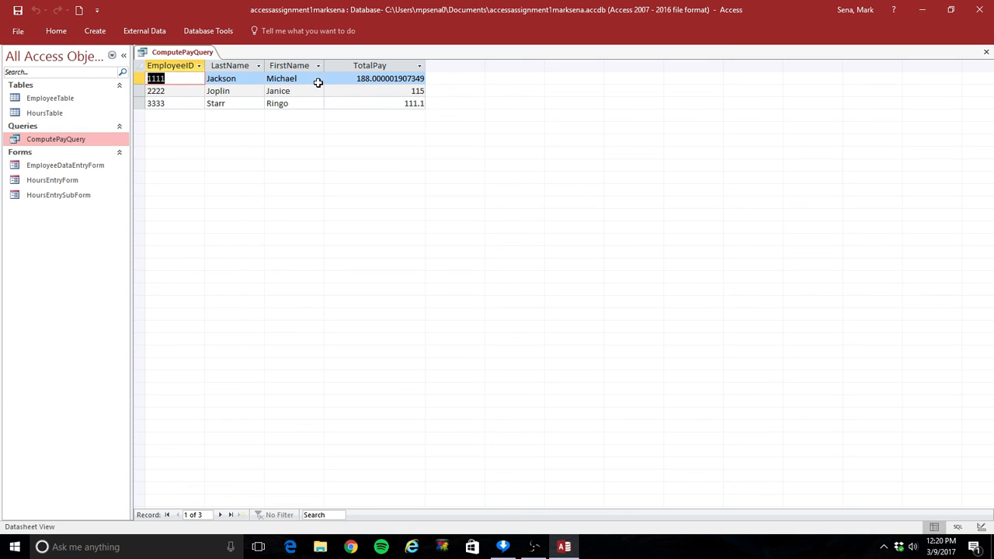
pyautogui.click(984, 56)
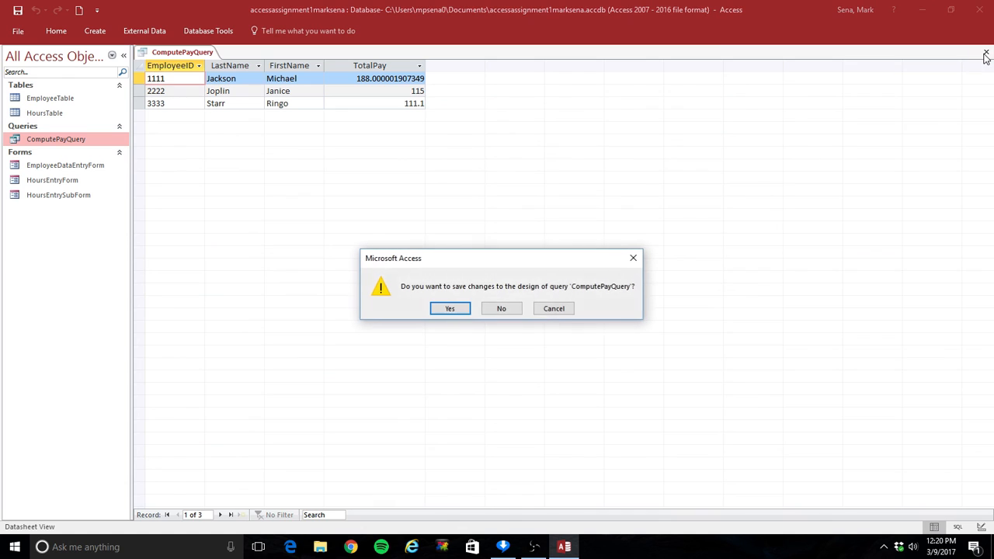
pyautogui.click(455, 309)
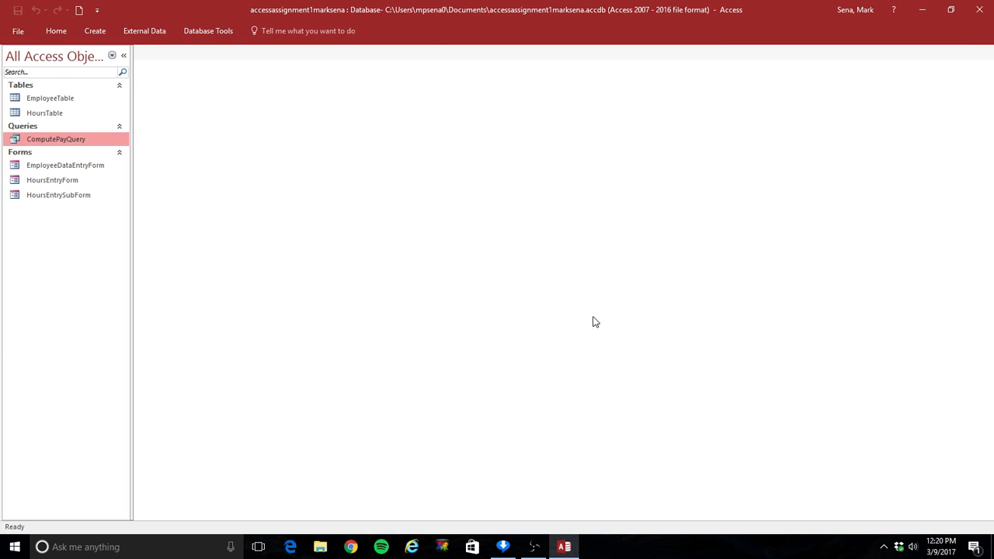
pyautogui.click(534, 547)
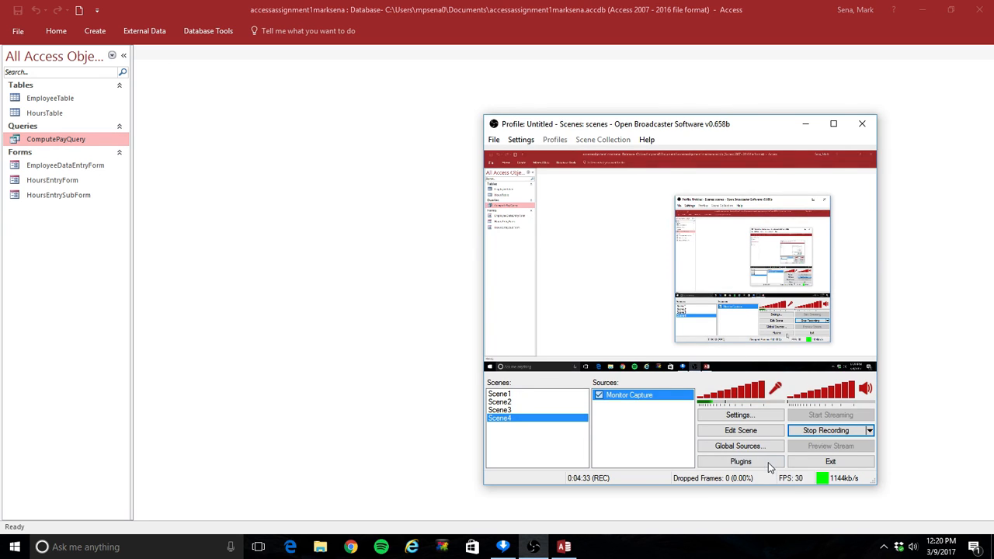